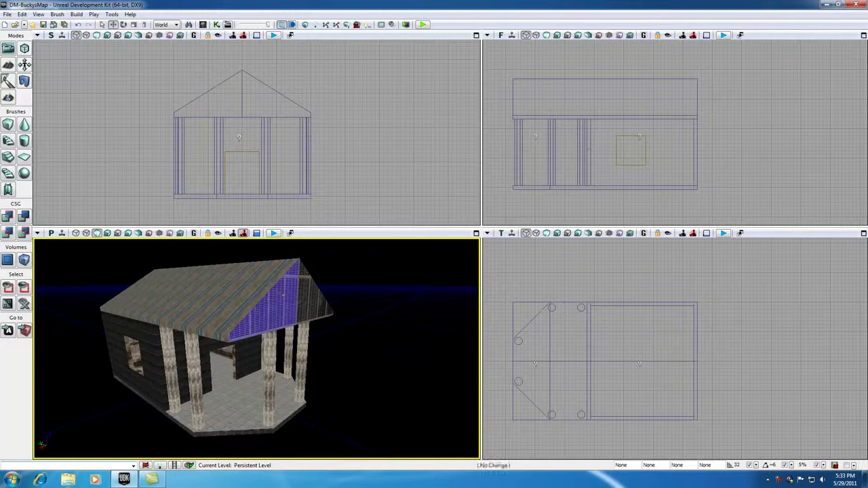
pyautogui.click(244, 294)
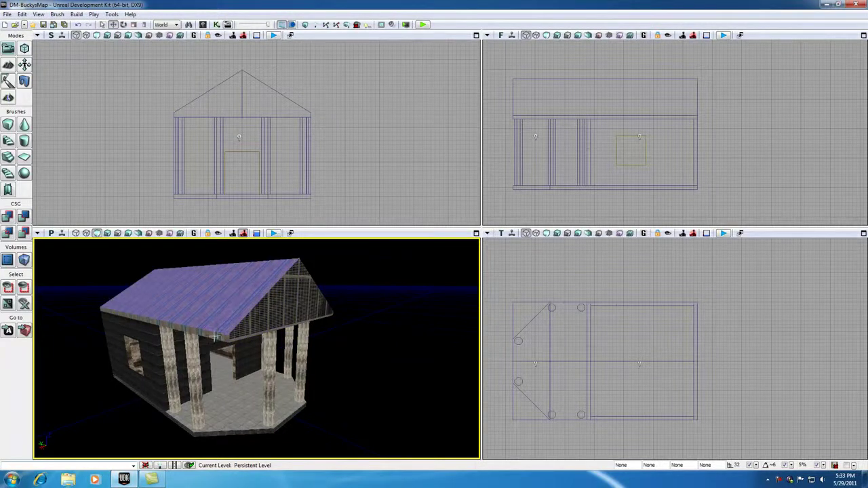
pyautogui.click(198, 349)
pyautogui.keyDown('ctrl'); pyautogui.click(173, 377); pyautogui.keyUp('ctrl')
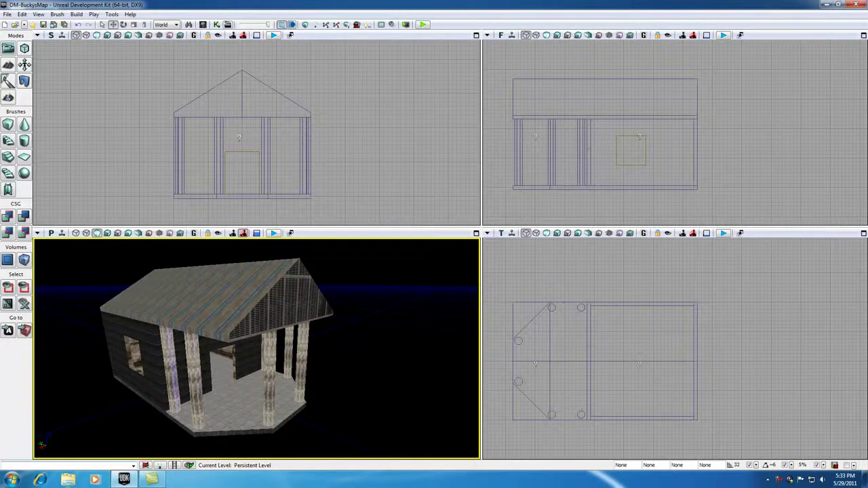
pyautogui.click(224, 385)
pyautogui.scroll(5, 224, 384)
pyautogui.scroll(-5, 225, 384)
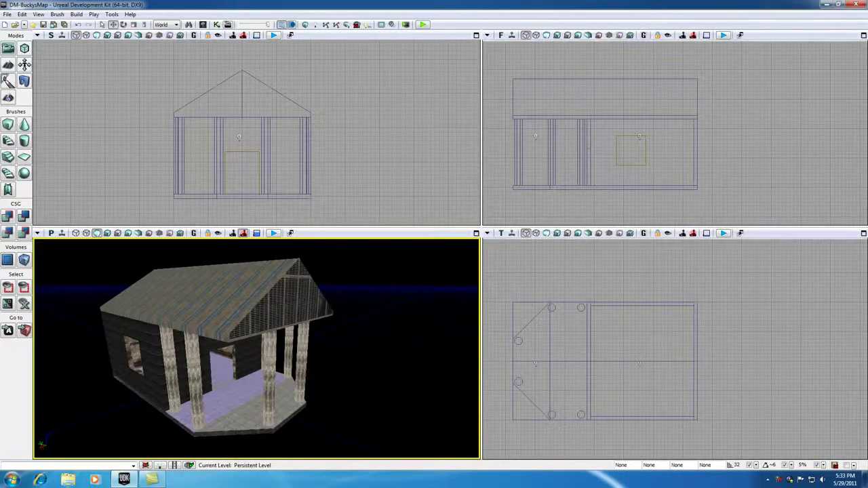
pyautogui.click(351, 375)
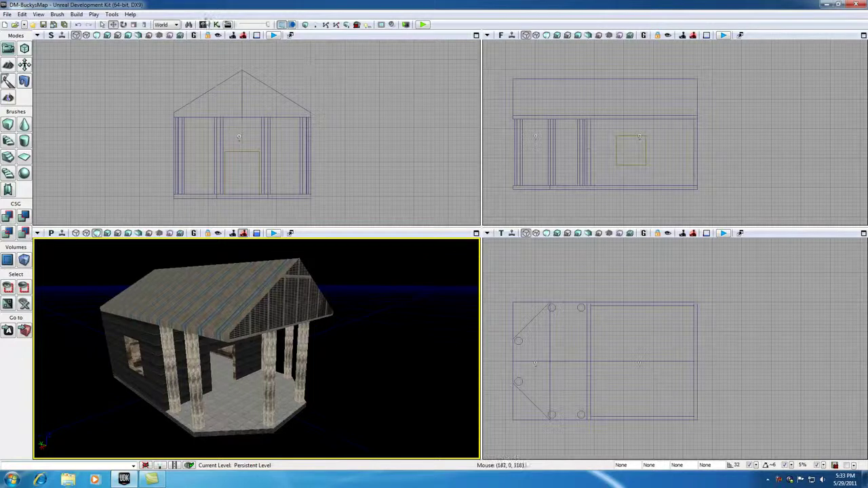
# - Open the Content Browser and briefly reveal its tag management pane
pyautogui.click(203, 25)
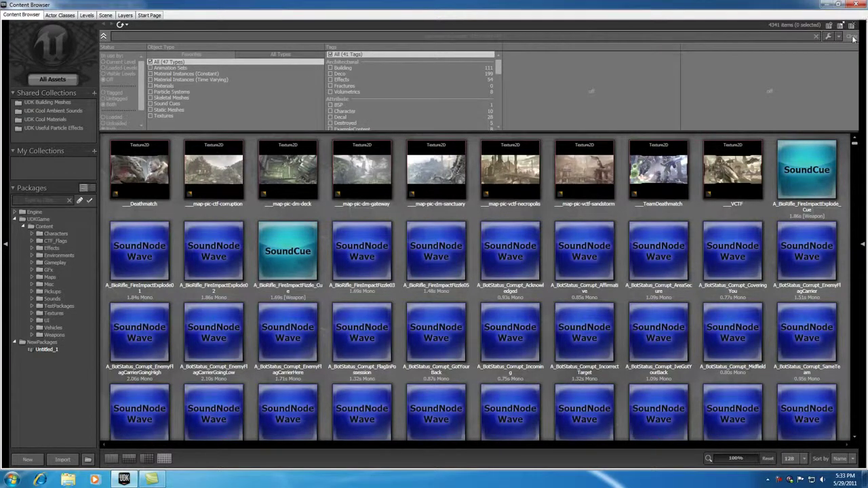
pyautogui.click(861, 246)
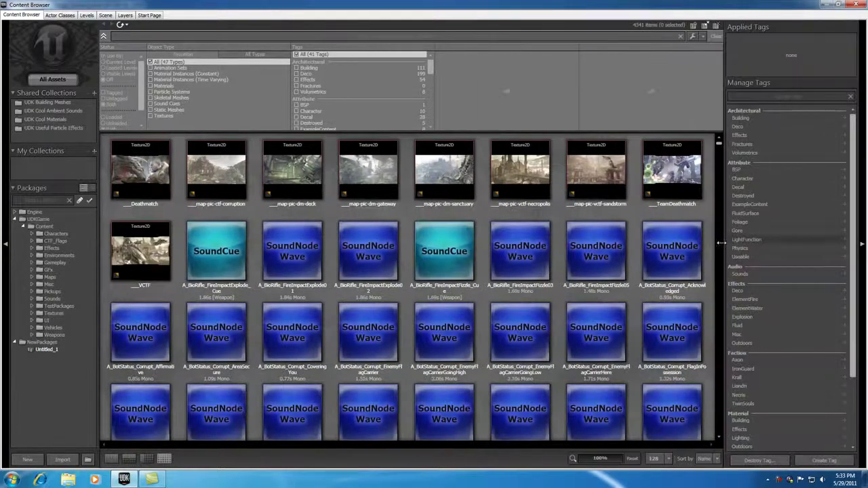
pyautogui.click(864, 248)
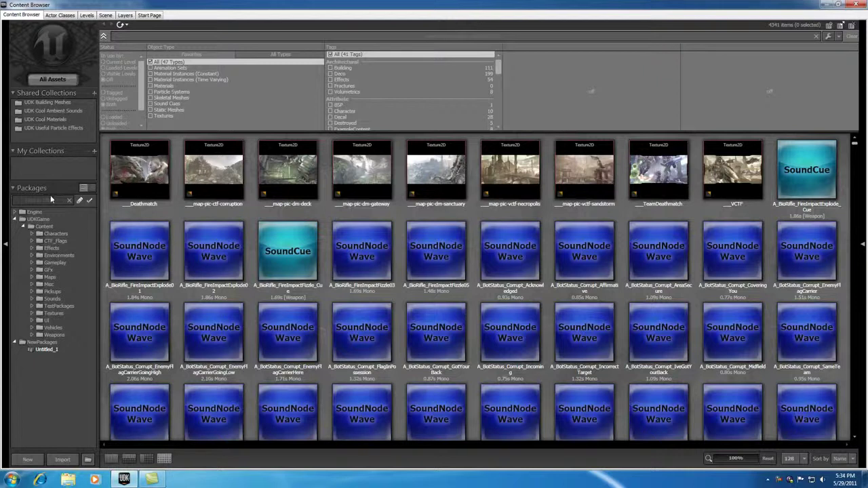
# - Enlarge the My Collections area and show the UDK Useful Particle Effects shared collection
pyautogui.moveTo(48, 180); pyautogui.dragTo(49, 203)
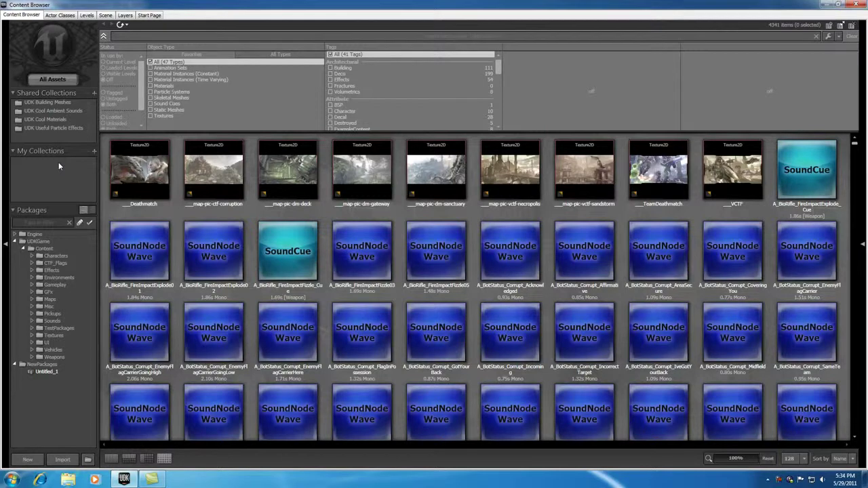
pyautogui.click(62, 128)
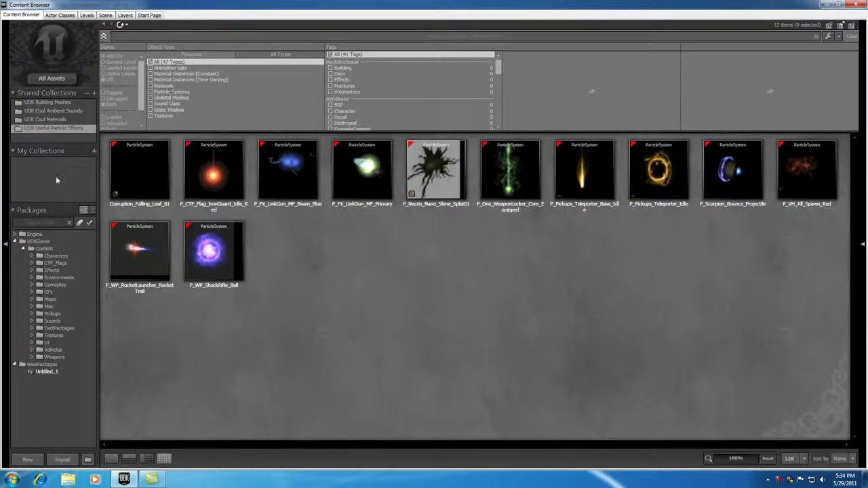
# - Create a personal collection named BuckysFavs and display its contents
pyautogui.click(94, 151)
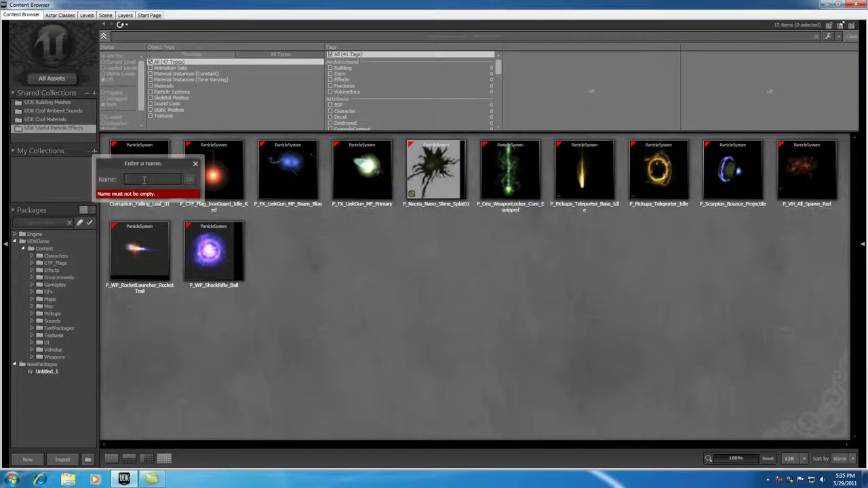
pyautogui.write('Buckys')
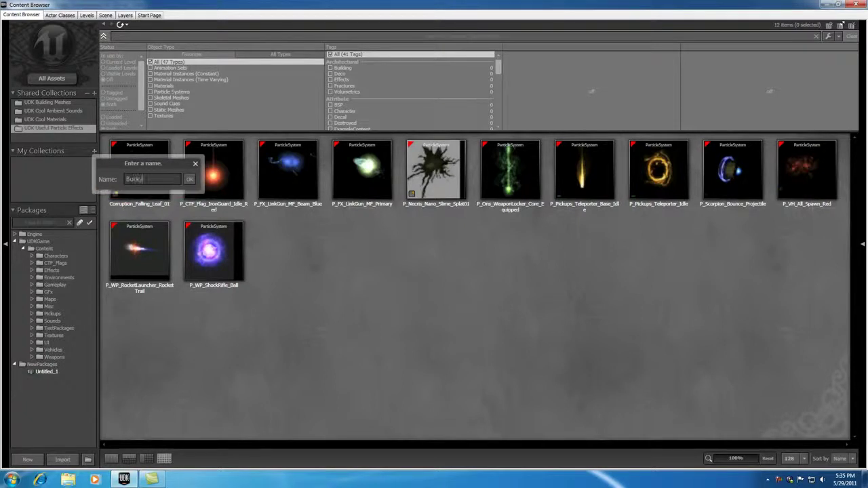
pyautogui.write('Favs')
pyautogui.click(190, 179)
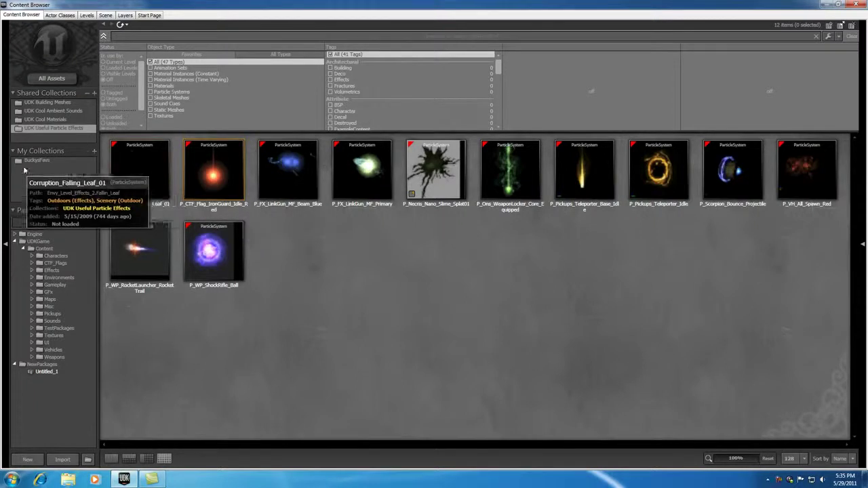
pyautogui.click(47, 163)
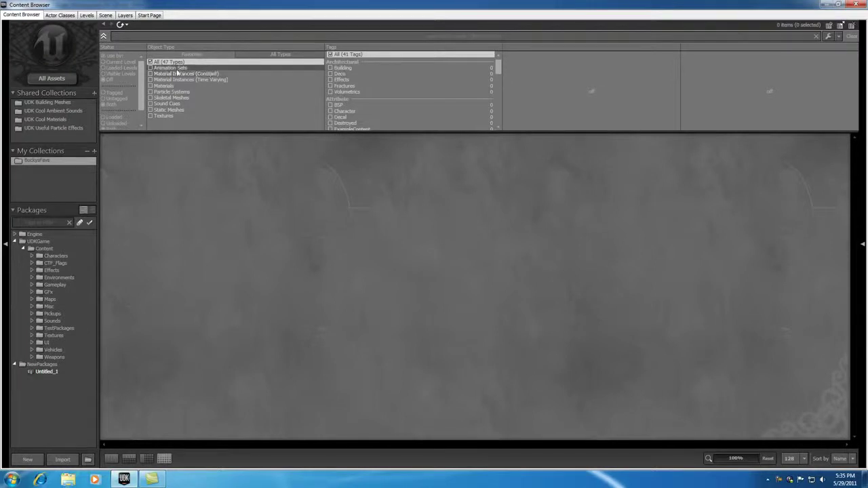
# - Filter the assets to the Materials object type with the Building tag in the Material category
pyautogui.click(152, 87)
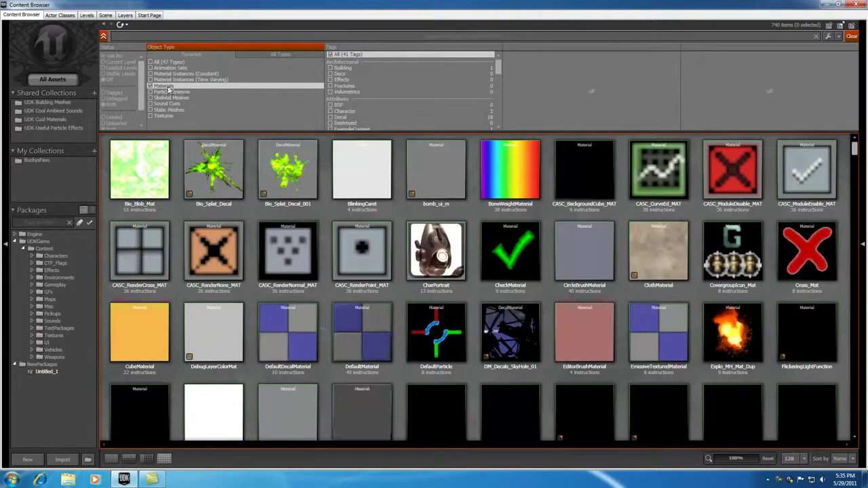
pyautogui.moveTo(497, 70); pyautogui.dragTo(503, 106)
pyautogui.click(331, 88)
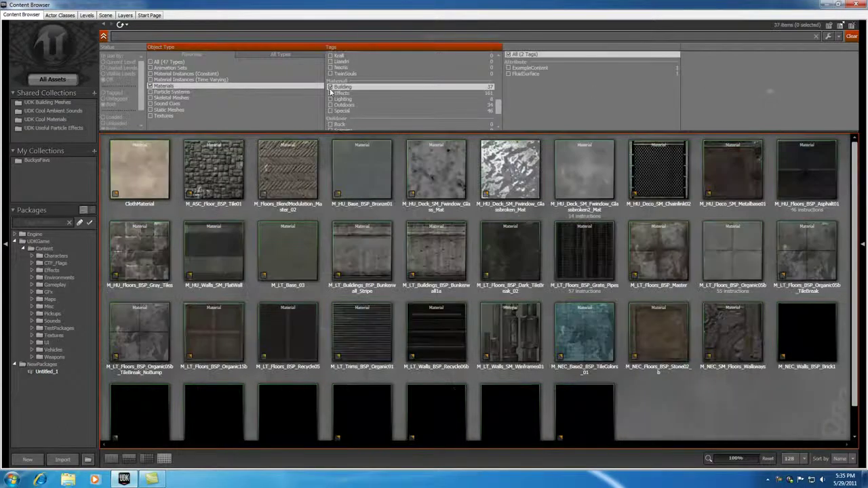
# - Add the M_ASC_Floor_BSP_Tile01 material to the BuckysFavs collection and display the collection
pyautogui.click(221, 170)
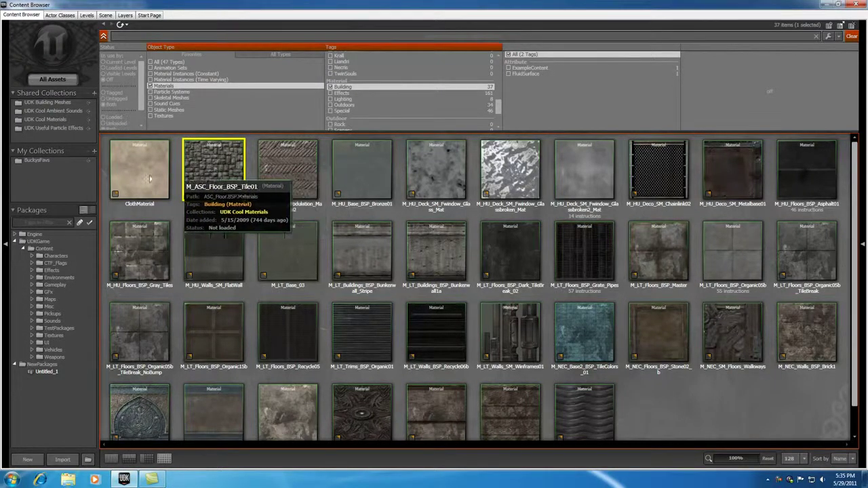
pyautogui.click(87, 159)
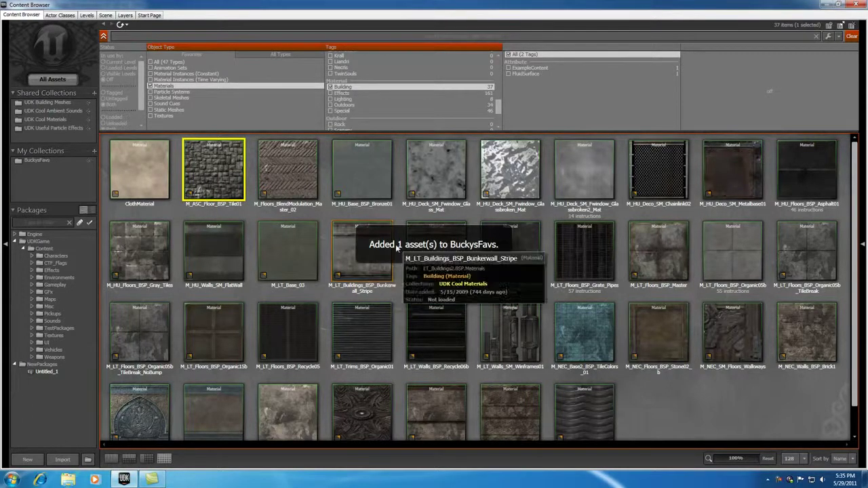
pyautogui.click(38, 160)
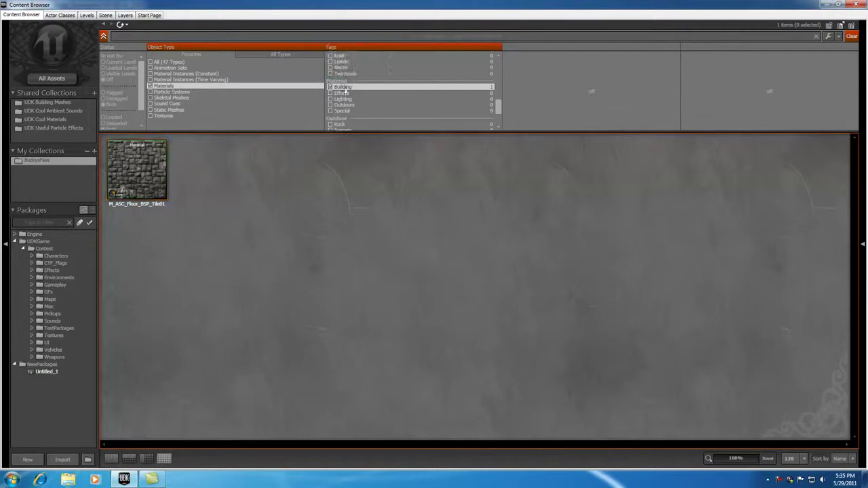
# - From all assets, add M_NEC_Base2_BSP_TileColors_01, M_LT_Buildings_BSP_Bunkerwall_Stripe, M_HU_Deck_SM_Fwindow_Glass_Mat and M_HU_Walls_SM_FlatWall to BuckysFavs, and display the collection
pyautogui.click(57, 80)
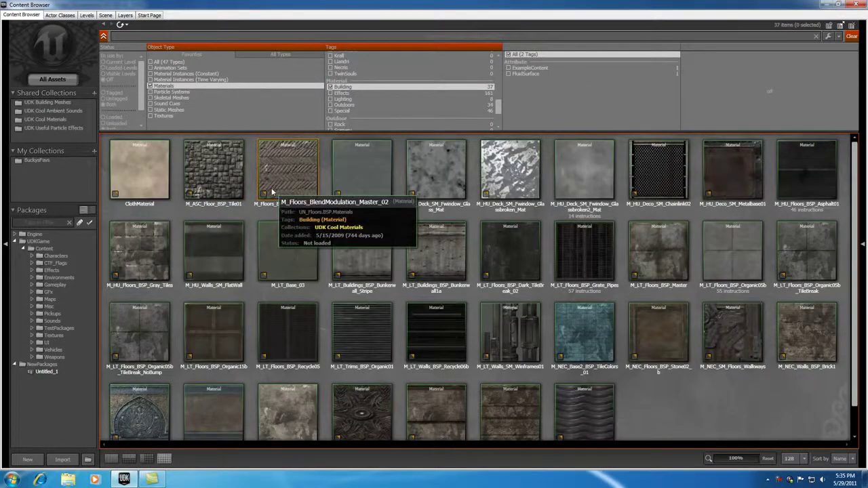
pyautogui.click(584, 341)
pyautogui.keyDown('ctrl'); pyautogui.click(364, 250); pyautogui.keyUp('ctrl')
pyautogui.keyDown('ctrl'); pyautogui.click(442, 177); pyautogui.keyUp('ctrl')
pyautogui.keyDown('ctrl'); pyautogui.click(210, 253); pyautogui.keyUp('ctrl')
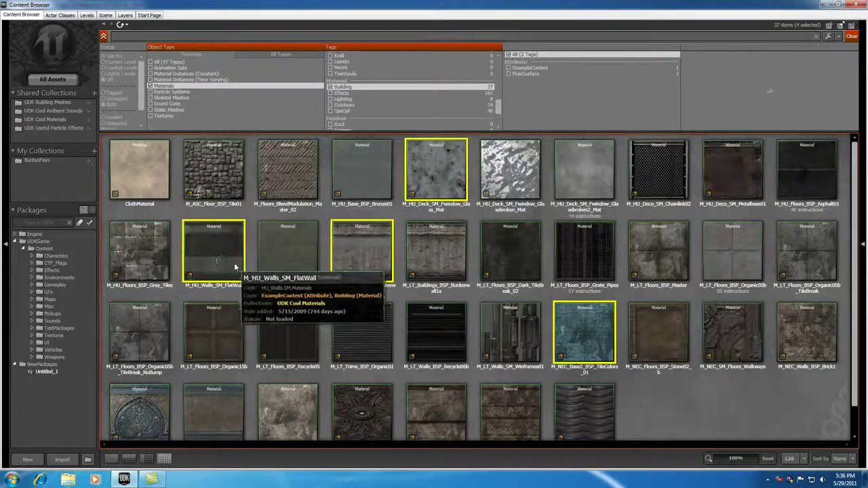
pyautogui.click(88, 163)
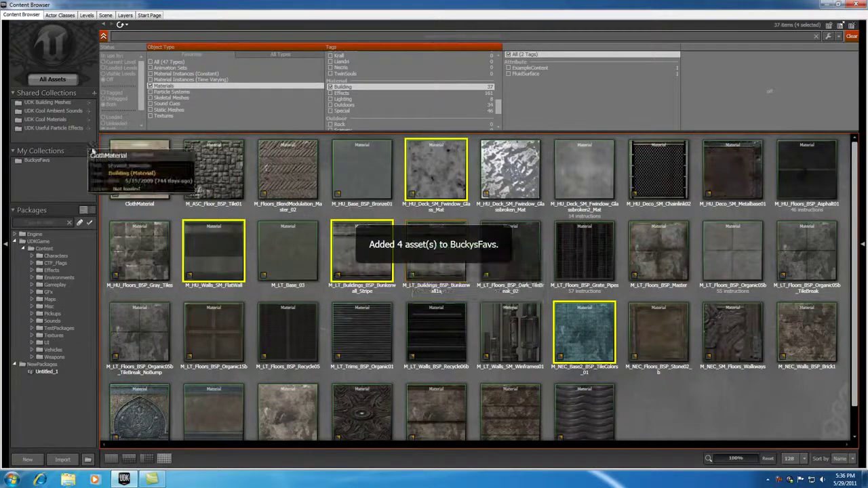
pyautogui.click(37, 160)
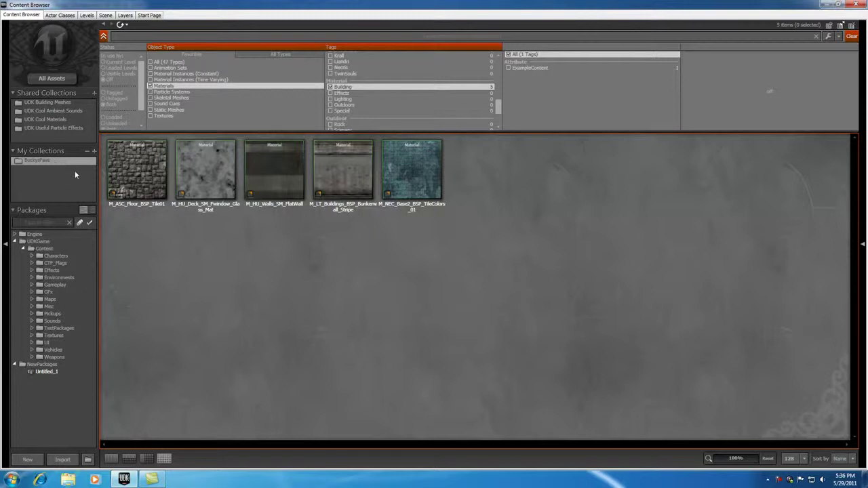
# - Remove M_NEC_Base2_BSP_TileColors_01 and then the four remaining materials from the BuckysFavs collection
pyautogui.rightClick(413, 180)
pyautogui.click(439, 388)
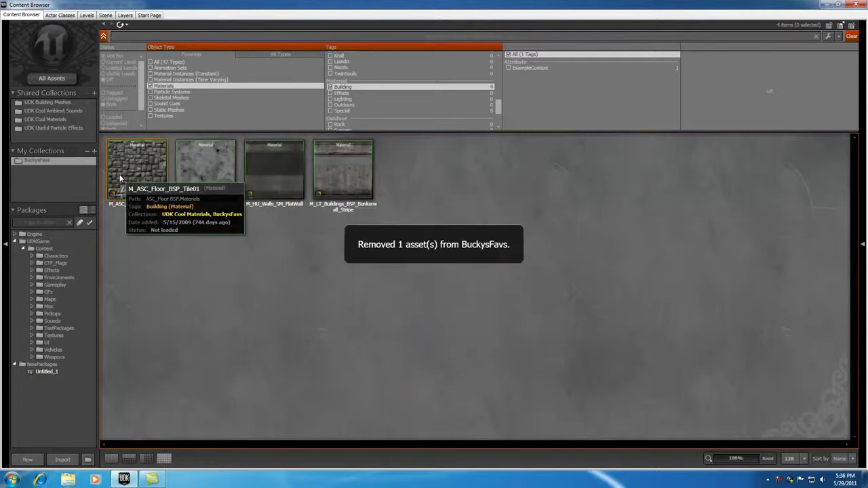
pyautogui.click(324, 171)
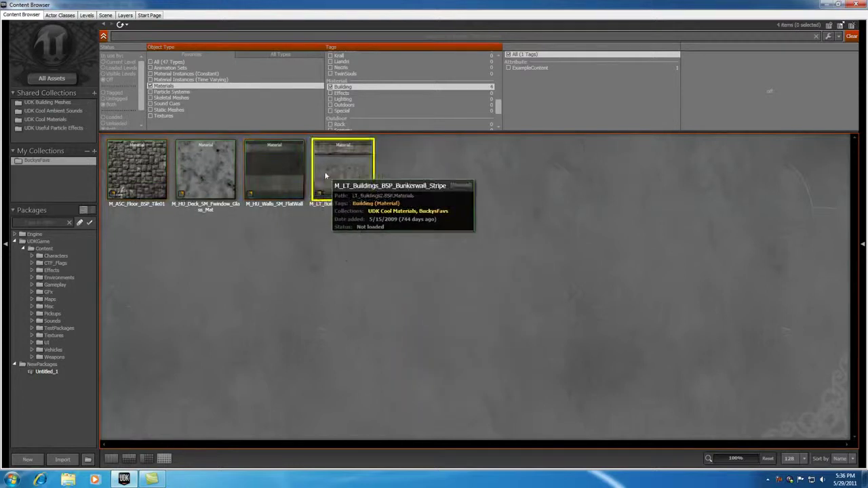
pyautogui.keyDown('ctrl'); pyautogui.click(268, 173); pyautogui.keyUp('ctrl')
pyautogui.keyDown('ctrl'); pyautogui.click(203, 170); pyautogui.keyUp('ctrl')
pyautogui.keyDown('ctrl'); pyautogui.click(134, 161); pyautogui.keyUp('ctrl')
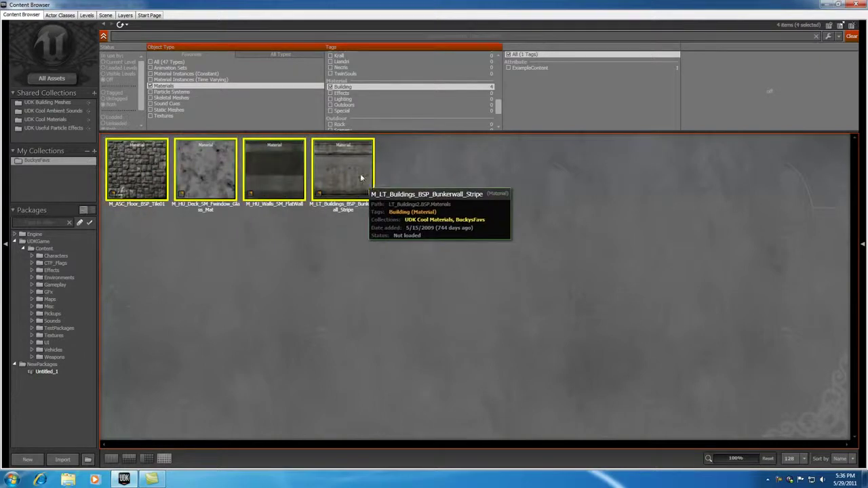
pyautogui.rightClick(363, 185)
pyautogui.click(395, 347)
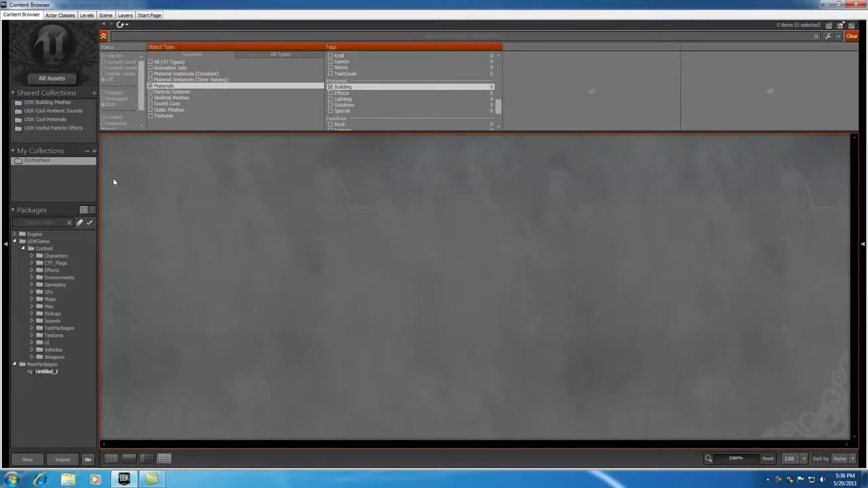
# - Destroy the empty BuckysFavs collection
pyautogui.click(87, 151)
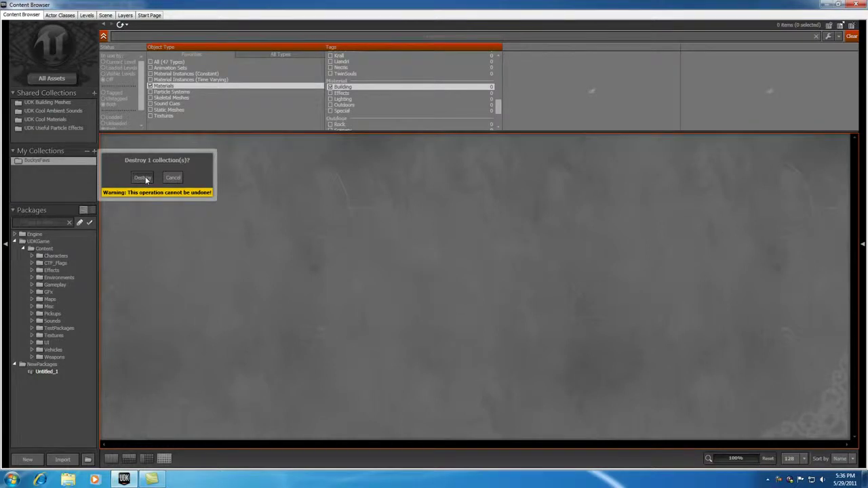
pyautogui.click(143, 178)
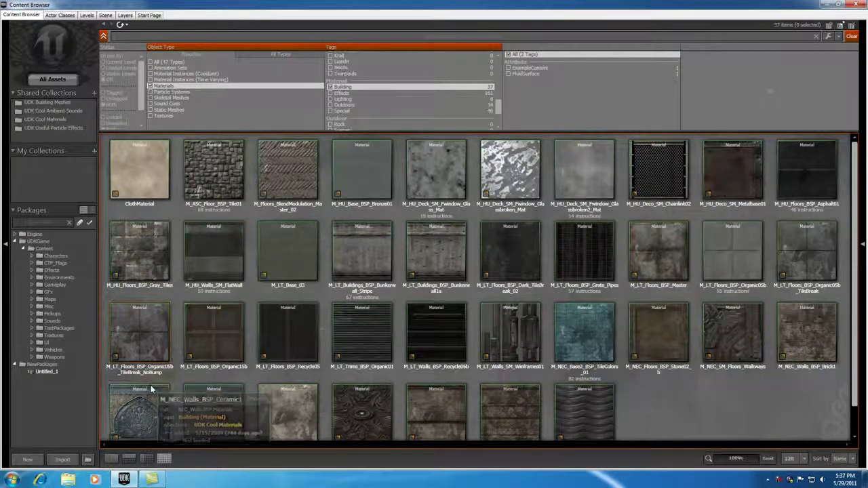
# - Browse the building materials and select M_LT_Walls_SM_Winframes01
pyautogui.scroll(-1, 135, 390)
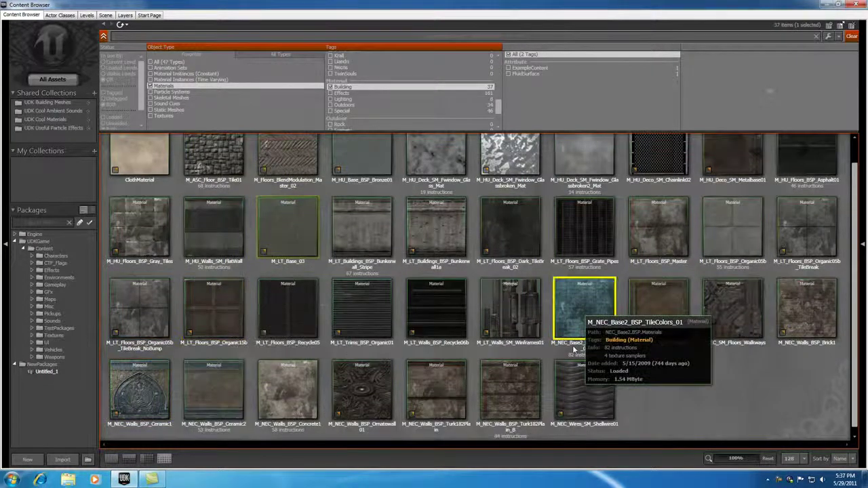
pyautogui.click(510, 392)
pyautogui.click(523, 329)
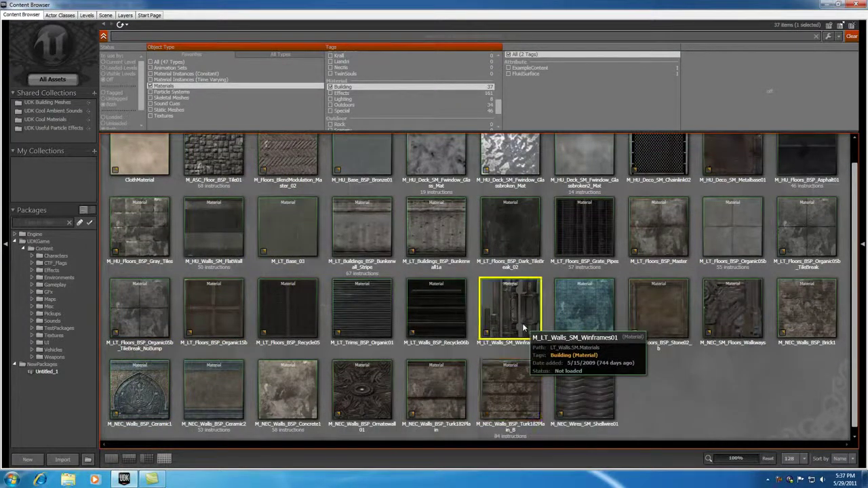